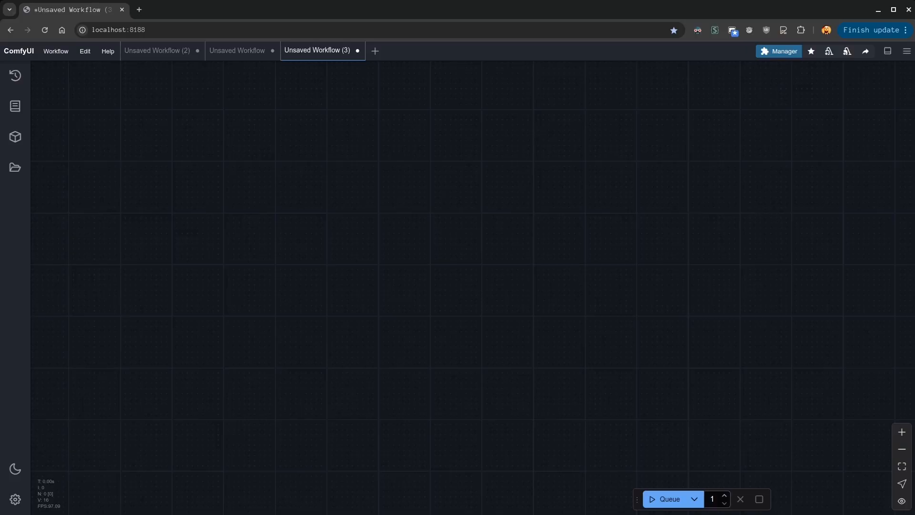
- Add a compact Write Text node containing a, b, c and d on separate lines
{"action": "double_click", "coordinate": [206, 281]}
{"action": "type", "text": "write te"}
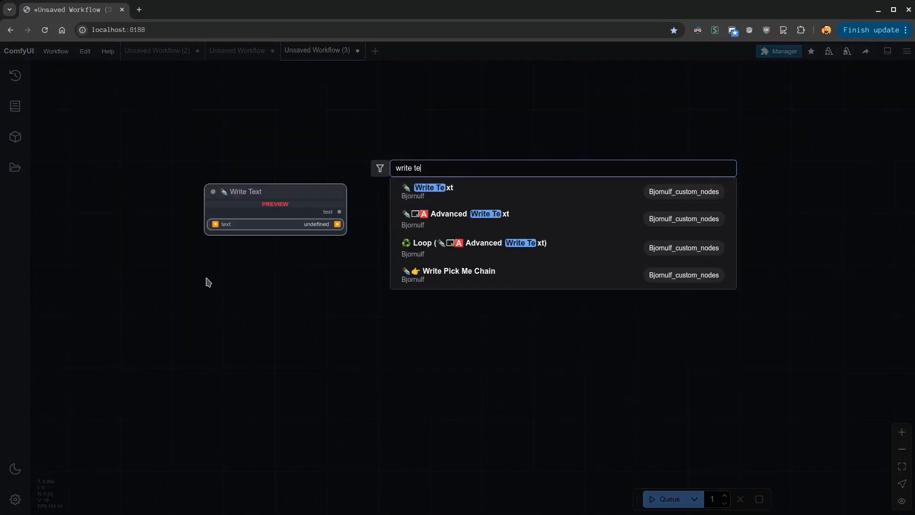
{"action": "key", "text": "Return"}
{"action": "left_click", "coordinate": [338, 347]}
{"action": "type", "text": "a"}
{"action": "key", "text": "Return"}
{"action": "type", "text": "b"}
{"action": "key", "text": "Return"}
{"action": "type", "text": "c"}
{"action": "key", "text": "Return"}
{"action": "type", "text": "d"}
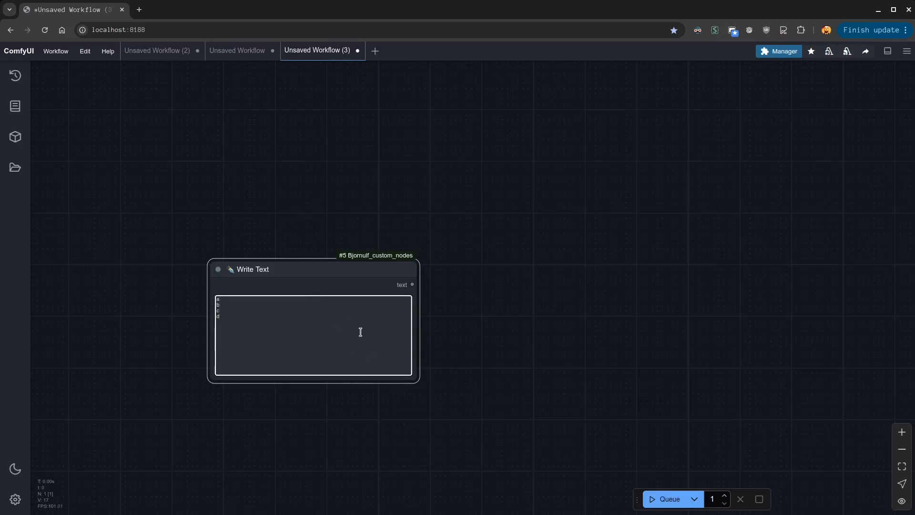
{"action": "left_click_drag", "start_coordinate": [411, 376], "coordinate": [211, 335]}
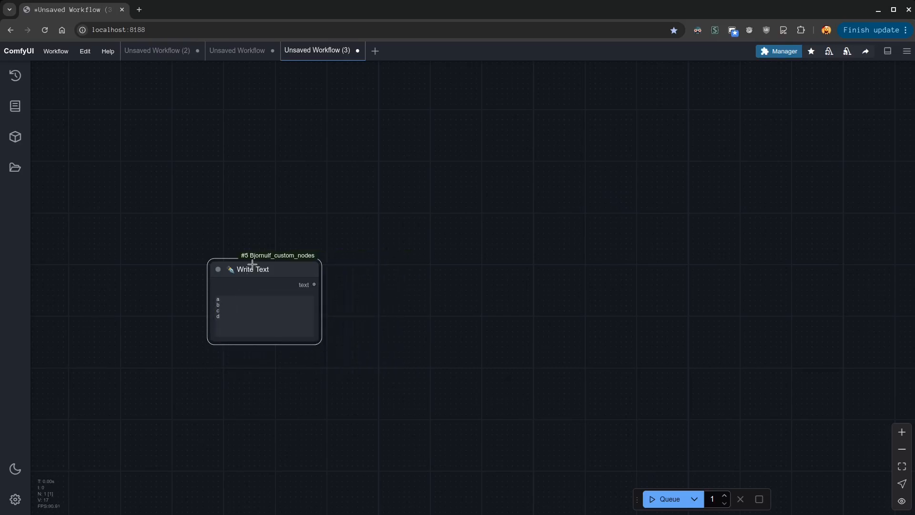
{"action": "left_click_drag", "start_coordinate": [252, 263], "coordinate": [161, 238]}
- Add a Text split in 5 node fed by the Write Text node's text output
{"action": "left_click_drag", "start_coordinate": [224, 258], "coordinate": [277, 238]}
{"action": "left_click", "coordinate": [296, 255]}
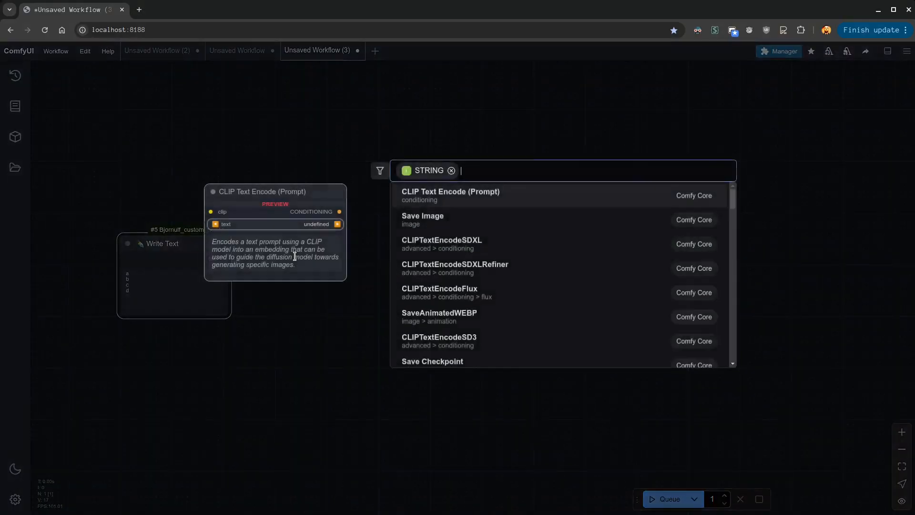
{"action": "type", "text": "split"}
{"action": "key", "text": "Return"}
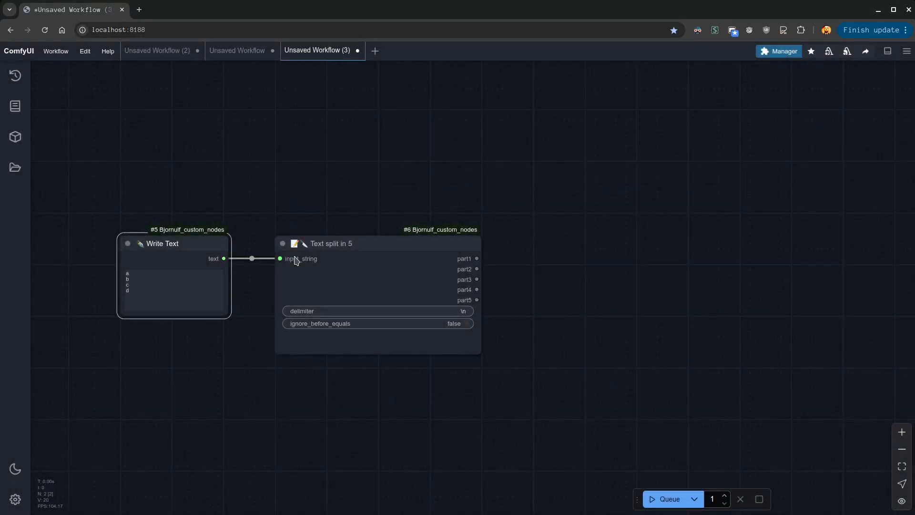
- Add a Set Variable from Text node connected to the split node's part1 output and place it beside that node
{"action": "left_click_drag", "start_coordinate": [477, 259], "coordinate": [499, 195]}
{"action": "left_click", "coordinate": [518, 216]}
{"action": "type", "text": "s"}
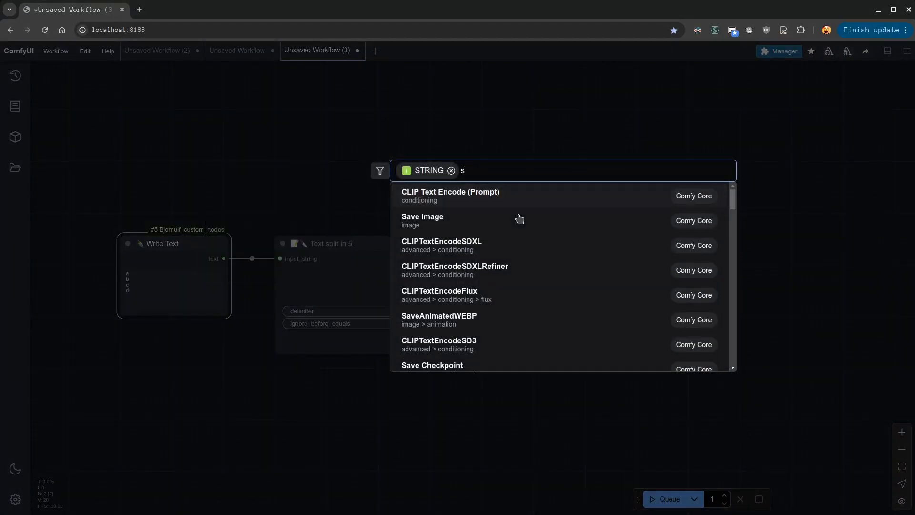
{"action": "type", "text": "et"}
{"action": "left_click", "coordinate": [502, 207]}
{"action": "left_click_drag", "start_coordinate": [670, 237], "coordinate": [554, 210]}
- Duplicate the Set Variable from Text node three times, stack the copies, and connect them to part2, part3 and part4
{"action": "left_click", "coordinate": [560, 192]}
{"action": "key", "text": "ctrl+c"}
{"action": "key", "text": "ctrl+v"}
{"action": "left_click_drag", "start_coordinate": [685, 244], "coordinate": [521, 250]}
{"action": "key", "text": "ctrl+v"}
{"action": "left_click_drag", "start_coordinate": [639, 276], "coordinate": [549, 323]}
{"action": "key", "text": "ctrl+v"}
{"action": "left_click_drag", "start_coordinate": [626, 366], "coordinate": [476, 289]}
{"action": "mouse_move", "coordinate": [477, 279]}
{"action": "left_mouse_down"}
{"action": "mouse_move", "coordinate": [485, 329]}
{"action": "mouse_move", "coordinate": [500, 336]}
{"action": "mouse_move", "coordinate": [487, 272]}
{"action": "mouse_move", "coordinate": [476, 269]}
{"action": "left_mouse_up"}
- Add a compact Save Global Variables node with its variables input connected to the first Set Variable from Text node
{"action": "left_click_drag", "start_coordinate": [599, 212], "coordinate": [627, 186]}
{"action": "left_click", "coordinate": [655, 213]}
{"action": "type", "text": "save gl"}
{"action": "key", "text": "Return"}
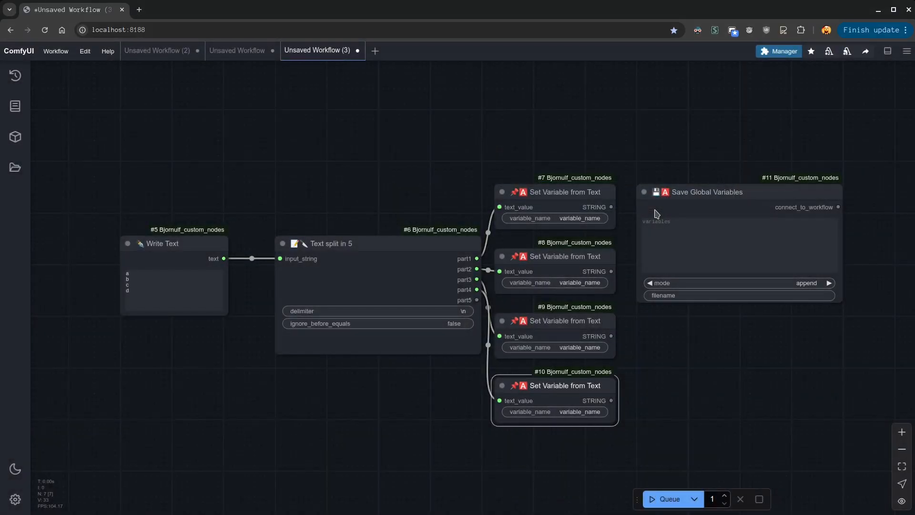
{"action": "left_click", "coordinate": [639, 218]}
{"action": "left_click_drag", "start_coordinate": [611, 207], "coordinate": [642, 218]}
{"action": "left_click_drag", "start_coordinate": [841, 301], "coordinate": [698, 180]}
- Make three copies of the Save Global Variables node and stack them below the original
{"action": "key", "text": "ctrl+c"}
{"action": "key", "text": "ctrl+v"}
{"action": "left_click_drag", "start_coordinate": [789, 205], "coordinate": [664, 334]}
{"action": "key", "text": "ctrl+v"}
{"action": "key", "text": "ctrl+v"}
{"action": "left_click_drag", "start_coordinate": [763, 382], "coordinate": [663, 410]}
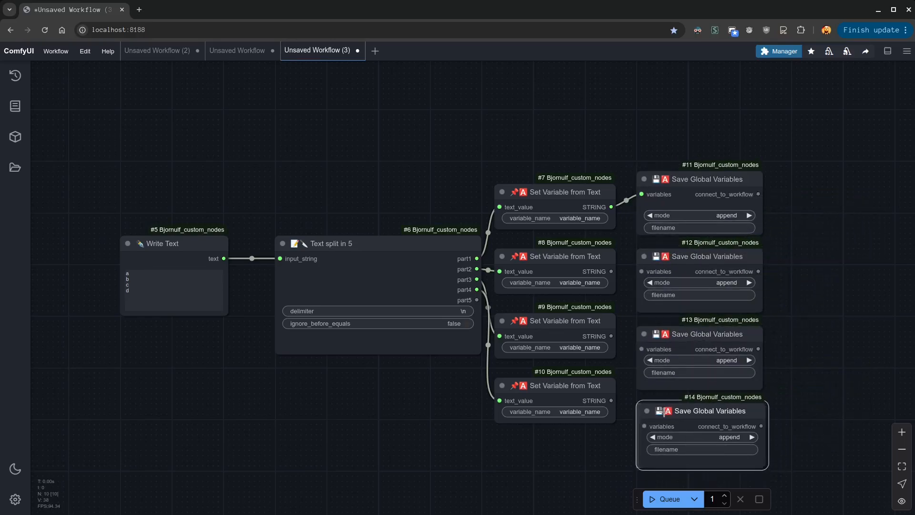
- Connect the remaining three Set Variable from Text outputs to the variables inputs of the copied Save Global Variables nodes
{"action": "left_click_drag", "start_coordinate": [611, 401], "coordinate": [641, 426]}
{"action": "left_click_drag", "start_coordinate": [641, 349], "coordinate": [611, 336]}
{"action": "left_click_drag", "start_coordinate": [641, 271], "coordinate": [611, 271]}
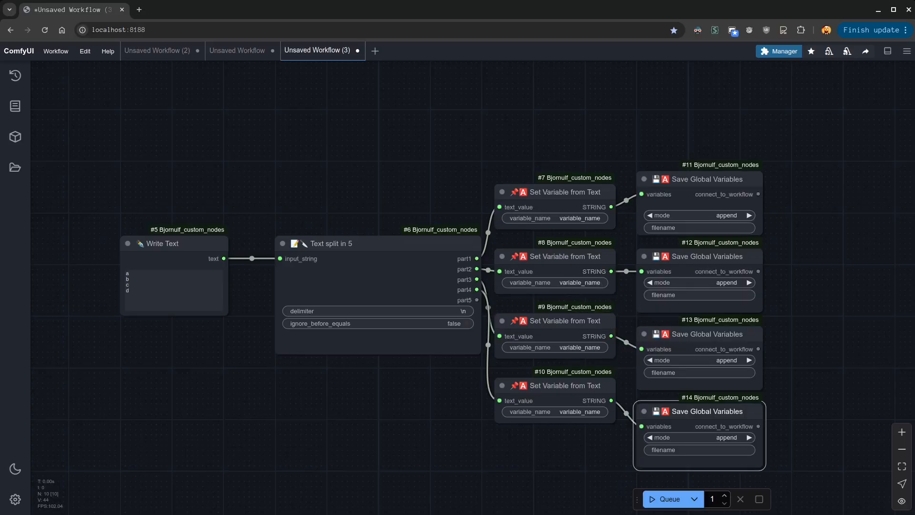
- Add a Load Global Variables node beside the column of Save Global Variables nodes
{"action": "left_click_drag", "start_coordinate": [821, 459], "coordinate": [694, 435]}
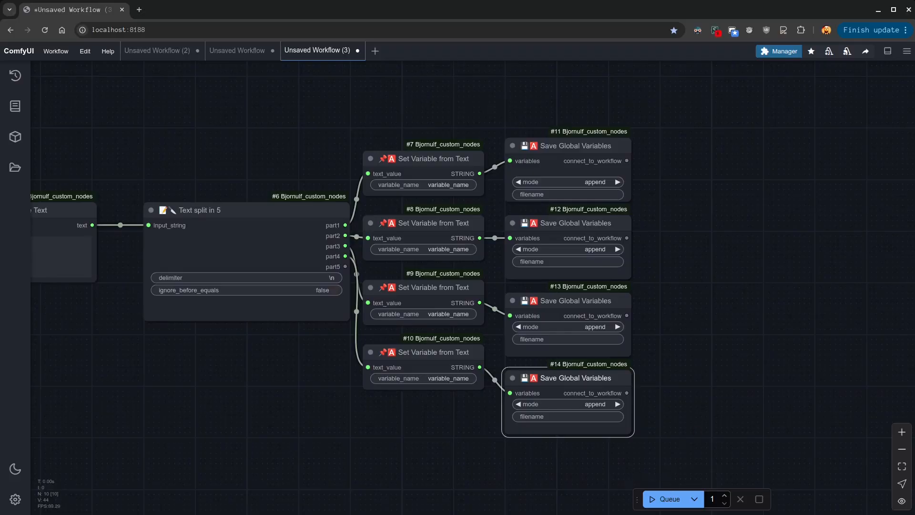
{"action": "double_click", "coordinate": [719, 248]}
{"action": "type", "text": "load glob"}
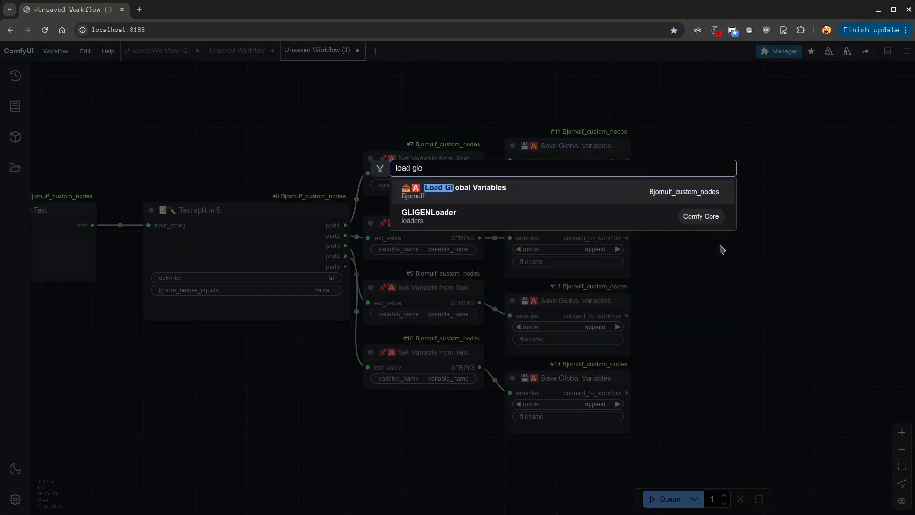
{"action": "key", "text": "Return"}
{"action": "left_click_drag", "start_coordinate": [814, 237], "coordinate": [776, 185]}
- Add a Show (String/Text) node fed by the Load Global Variables output and fit it just below that node
{"action": "left_click_drag", "start_coordinate": [870, 199], "coordinate": [697, 282]}
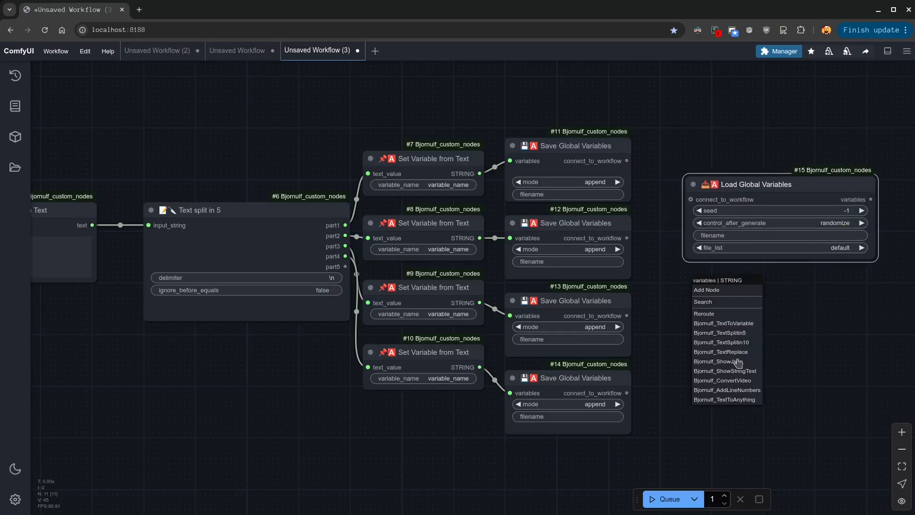
{"action": "left_click", "coordinate": [724, 371]}
{"action": "left_click_drag", "start_coordinate": [774, 287], "coordinate": [761, 278]}
{"action": "left_click_drag", "start_coordinate": [844, 310], "coordinate": [866, 327]}
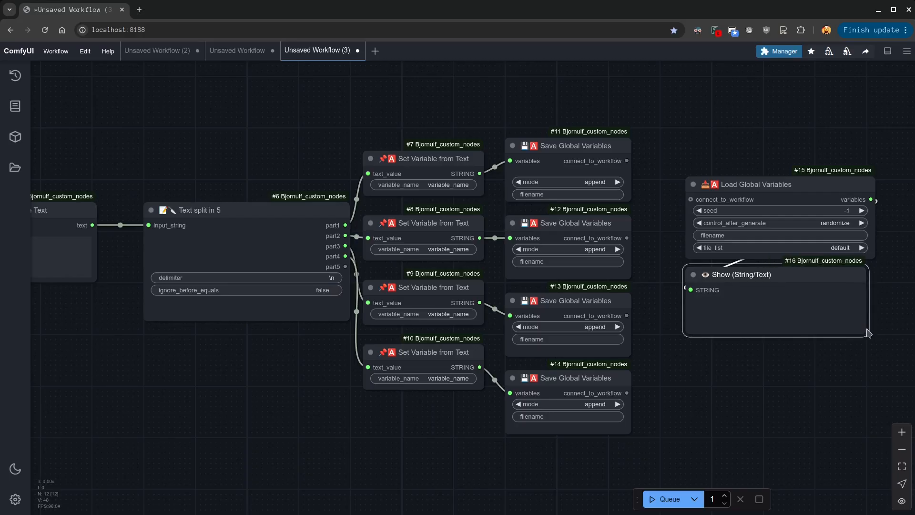
- Set the filename to OOO in all four Save Global Variables nodes
{"action": "left_click", "coordinate": [603, 193]}
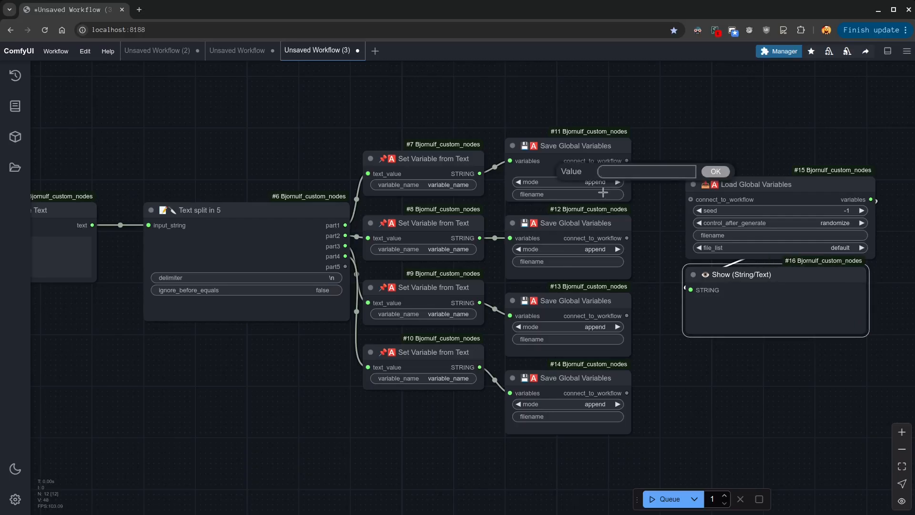
{"action": "type", "text": "0000"}
{"action": "key", "text": "ctrl+a"}
{"action": "key", "text": "ctrl+x"}
{"action": "key", "text": "ctrl+v"}
{"action": "key", "text": "Return"}
{"action": "left_click", "coordinate": [603, 262]}
{"action": "key", "text": "ctrl+v"}
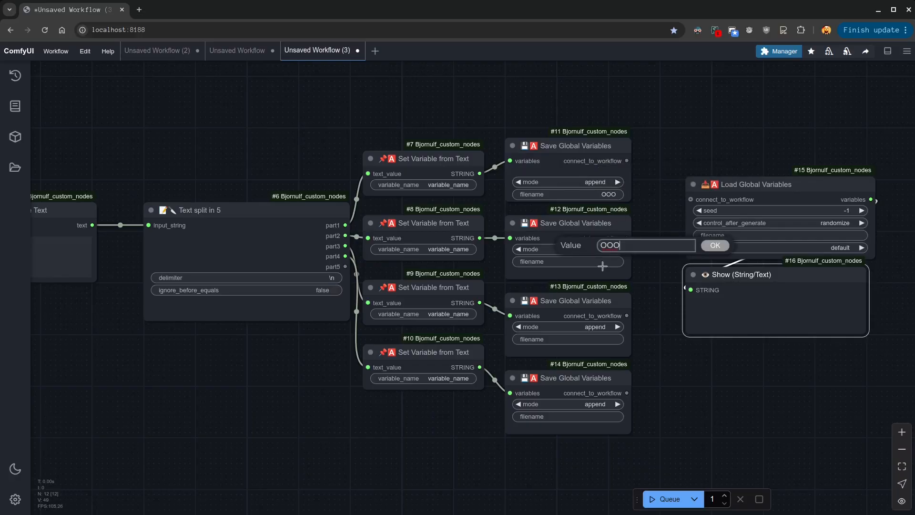
{"action": "key", "text": "Return"}
{"action": "left_click", "coordinate": [591, 339]}
{"action": "key", "text": "ctrl+v"}
{"action": "key", "text": "Return"}
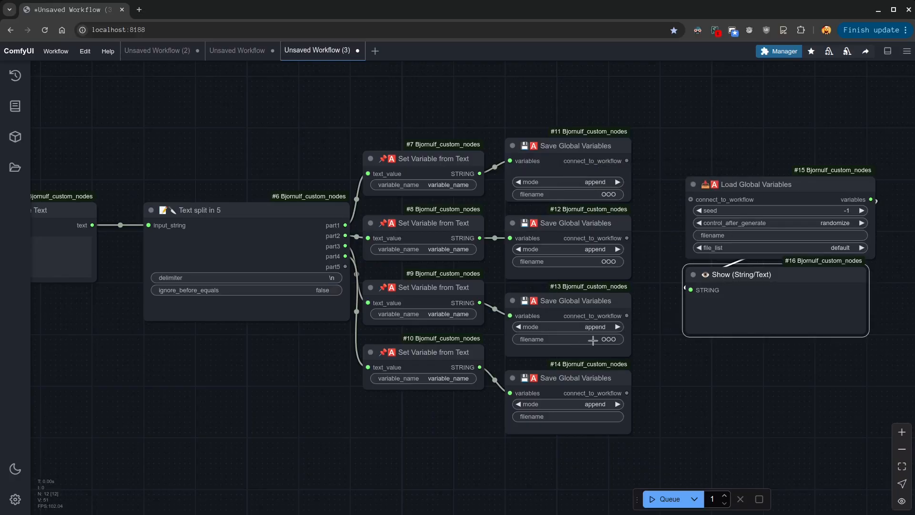
{"action": "left_click", "coordinate": [609, 416]}
{"action": "key", "text": "ctrl+v"}
{"action": "key", "text": "Return"}
- Set the Load Global Variables node's filename to OOO
{"action": "left_click", "coordinate": [852, 236]}
{"action": "key", "text": "ctrl+v"}
{"action": "key", "text": "Return"}
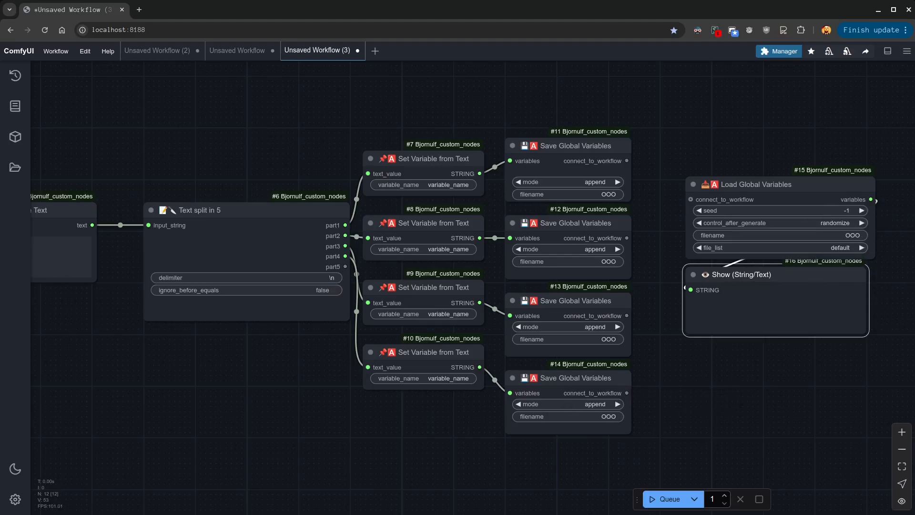
- Name the variables A, B, C and D in the four Set Variable from Text nodes, in order
{"action": "left_click", "coordinate": [452, 185]}
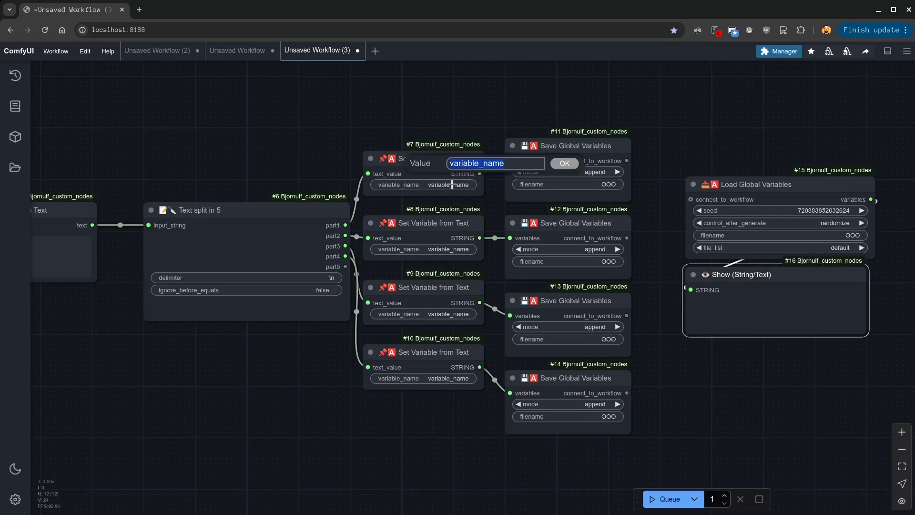
{"action": "type", "text": "A"}
{"action": "key", "text": "Return"}
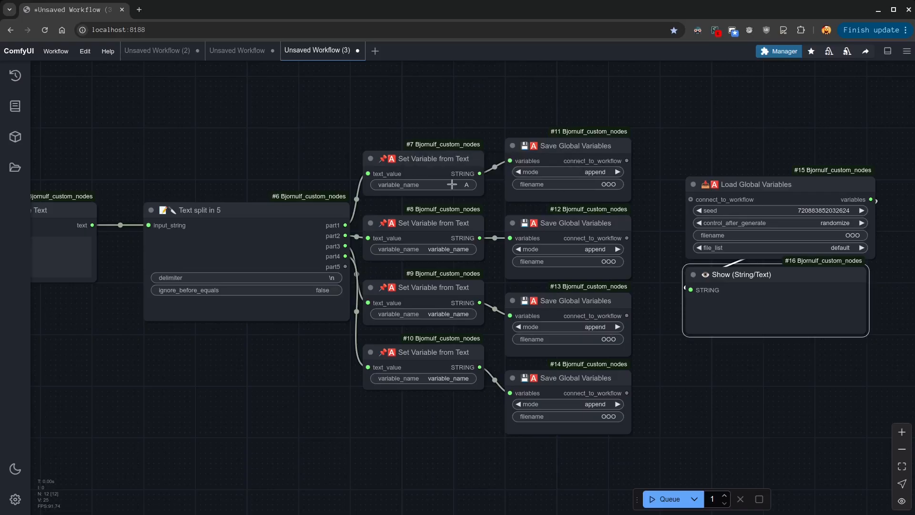
{"action": "left_click", "coordinate": [457, 247]}
{"action": "type", "text": "B"}
{"action": "key", "text": "Return"}
{"action": "left_click", "coordinate": [455, 314]}
{"action": "type", "text": "C"}
{"action": "key", "text": "Return"}
{"action": "left_click", "coordinate": [461, 379]}
{"action": "type", "text": "D"}
{"action": "key", "text": "Return"}
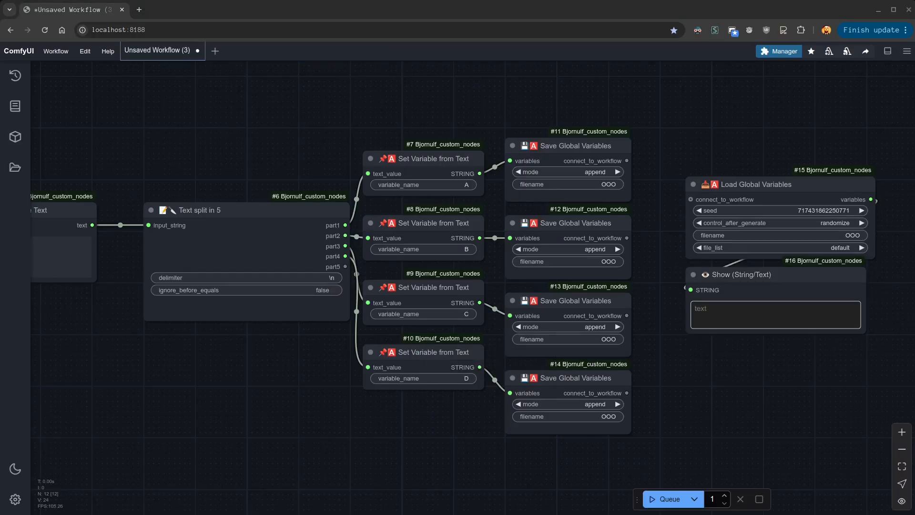
- Run the workflow and enlarge the Show (String/Text) node to fit all loaded variables
{"action": "left_click", "coordinate": [668, 500]}
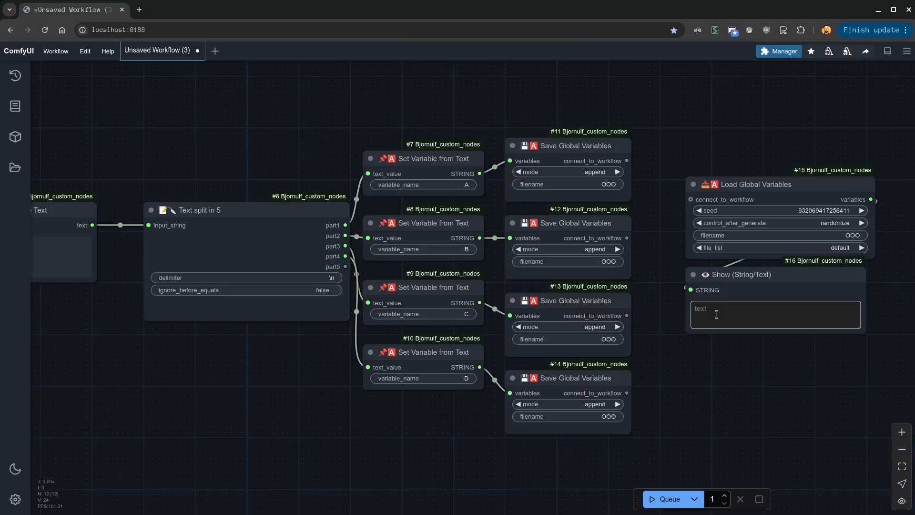
{"action": "left_click", "coordinate": [716, 314]}
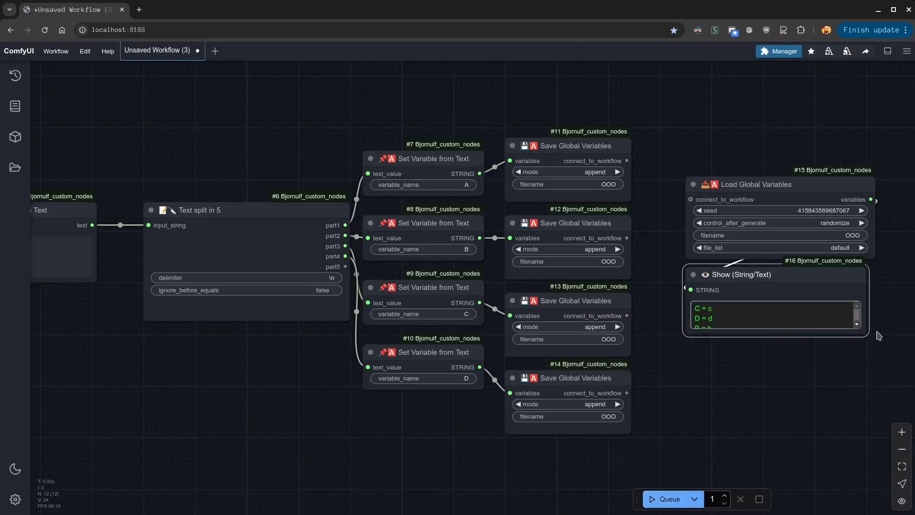
{"action": "left_click_drag", "start_coordinate": [867, 335], "coordinate": [864, 366]}
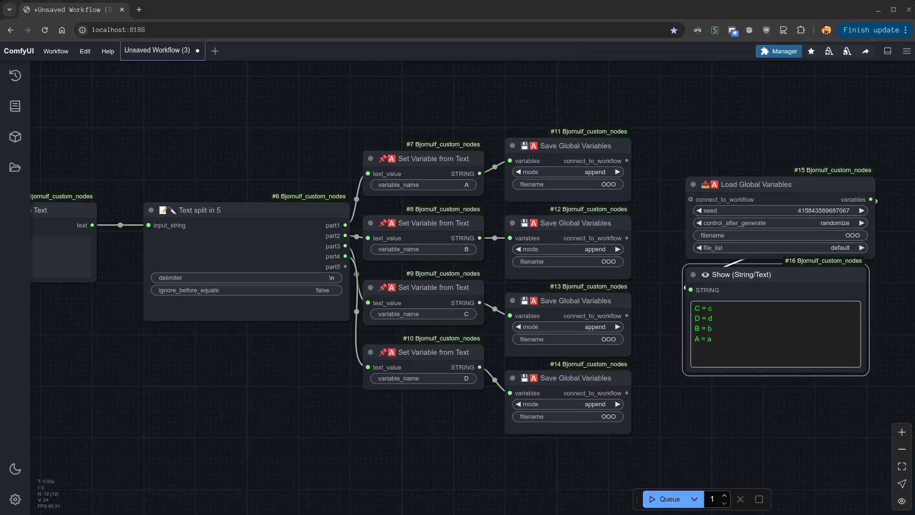
- Arrange the Load Global Variables and Show (String/Text) nodes side by side, level with the first Save Global Variables node
{"action": "left_click_drag", "start_coordinate": [784, 445], "coordinate": [625, 457]}
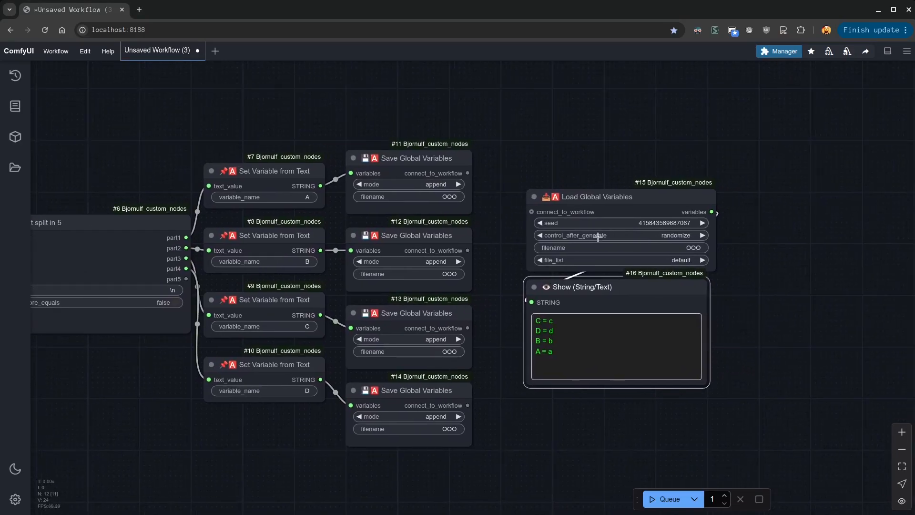
{"action": "left_click_drag", "start_coordinate": [595, 189], "coordinate": [556, 151]}
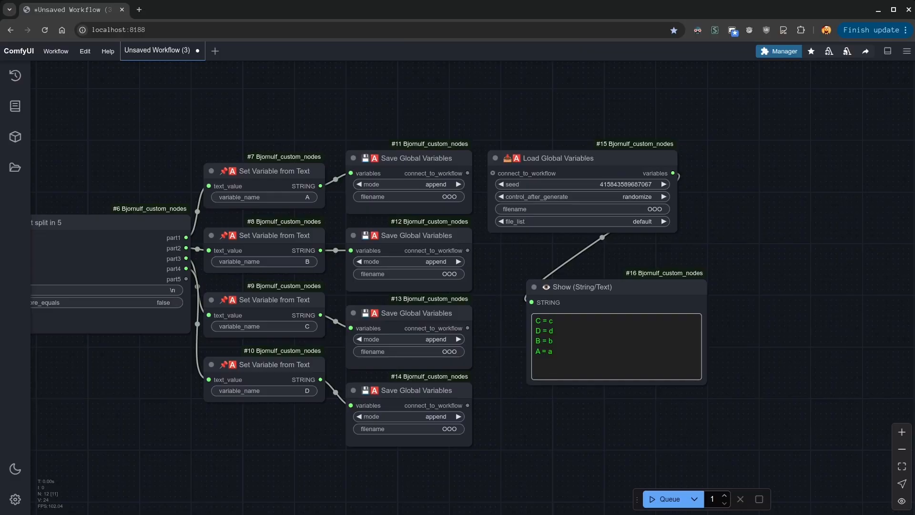
{"action": "left_click_drag", "start_coordinate": [627, 290], "coordinate": [792, 161]}
{"action": "left_click_drag", "start_coordinate": [870, 252], "coordinate": [771, 233]}
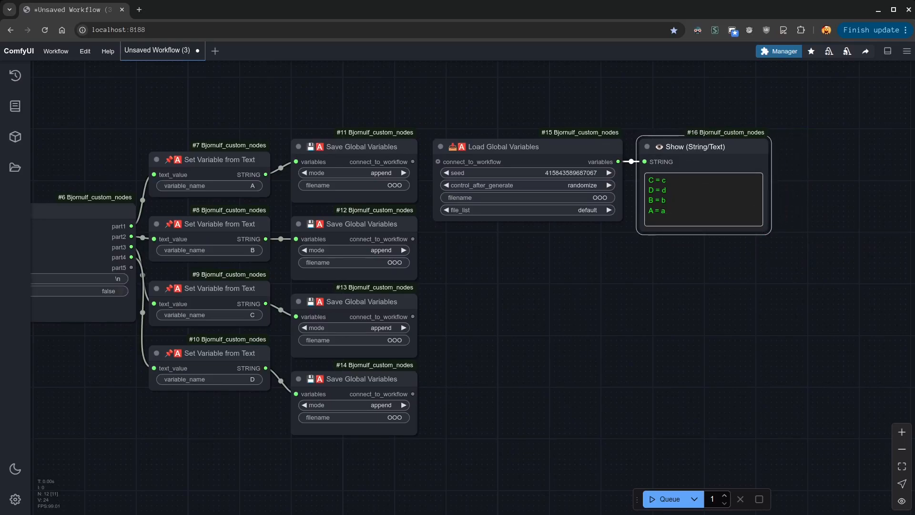
- Duplicate the Load Global Variables and Show (String/Text) pair three times and stack the copies below the original
{"action": "left_click_drag", "start_coordinate": [755, 286], "coordinate": [542, 190]}
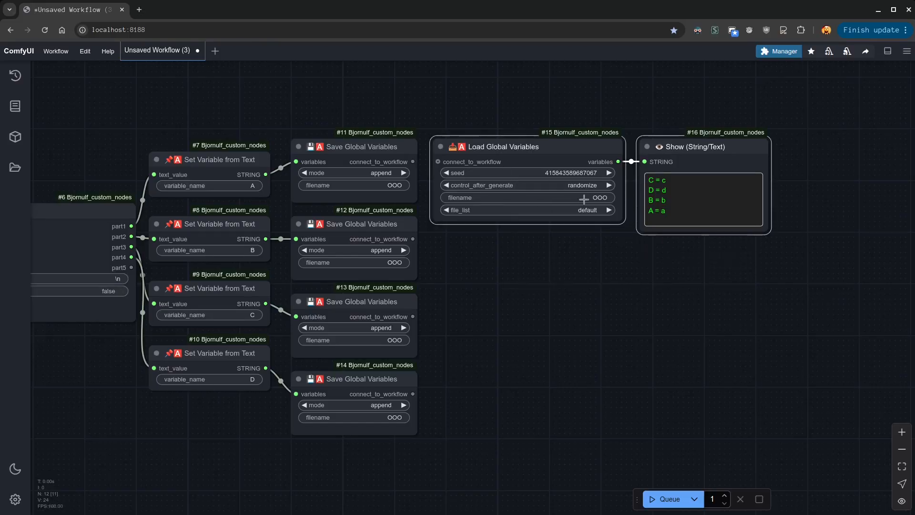
{"action": "key", "text": "ctrl+c"}
{"action": "key", "text": "ctrl+v"}
{"action": "left_click_drag", "start_coordinate": [825, 262], "coordinate": [529, 255]}
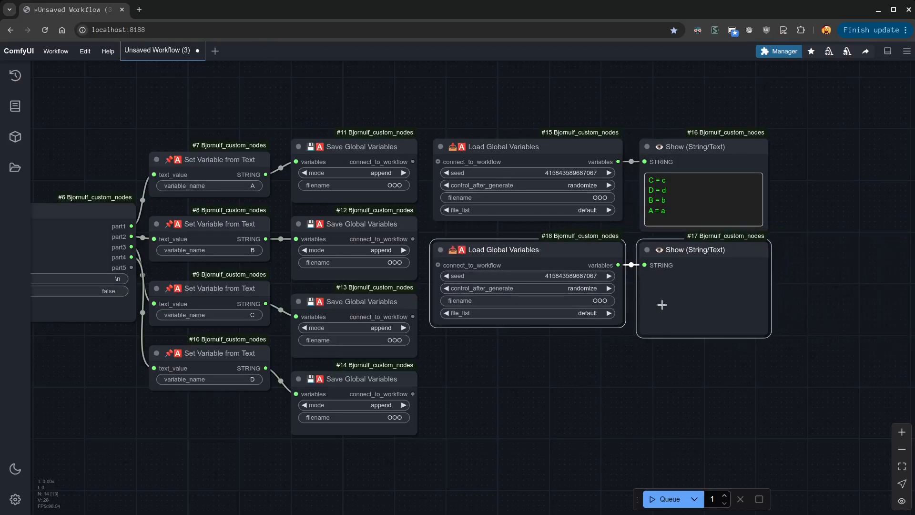
{"action": "key", "text": "ctrl+v"}
{"action": "left_click_drag", "start_coordinate": [847, 335], "coordinate": [494, 355]}
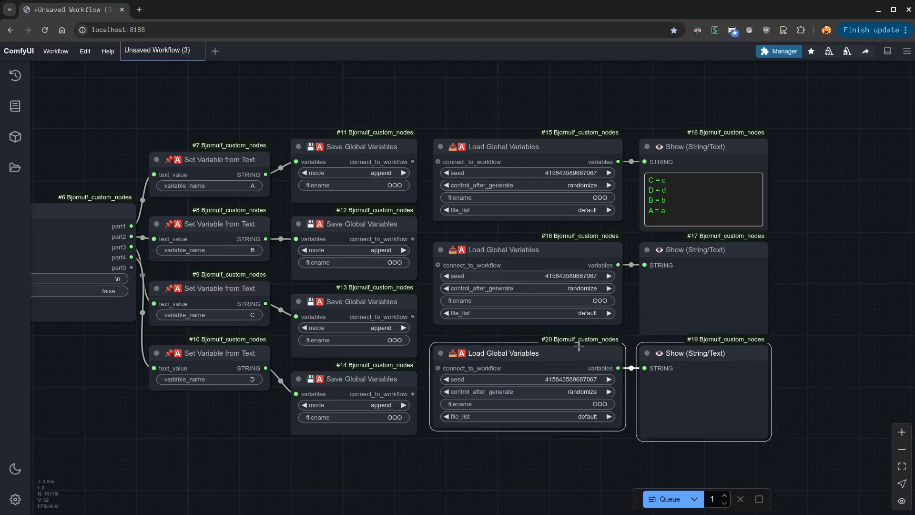
{"action": "left_click_drag", "start_coordinate": [802, 305], "coordinate": [860, 224]}
{"action": "key", "text": "ctrl+v"}
{"action": "left_click_drag", "start_coordinate": [894, 270], "coordinate": [472, 235]}
- Link each Save Global Variables node to its matching Load Global Variables node through connect_to_workflow, and run the workflow
{"action": "left_click_drag", "start_coordinate": [495, 185], "coordinate": [470, 159]}
{"action": "mouse_move", "coordinate": [482, 112]}
{"action": "left_mouse_down"}
{"action": "mouse_move", "coordinate": [470, 148]}
{"action": "mouse_move", "coordinate": [485, 117]}
{"action": "left_mouse_up"}
{"action": "mouse_move", "coordinate": [842, 259]}
{"action": "left_mouse_down"}
{"action": "mouse_move", "coordinate": [831, 222]}
{"action": "mouse_move", "coordinate": [843, 271]}
{"action": "left_mouse_up"}
{"action": "left_click", "coordinate": [851, 229]}
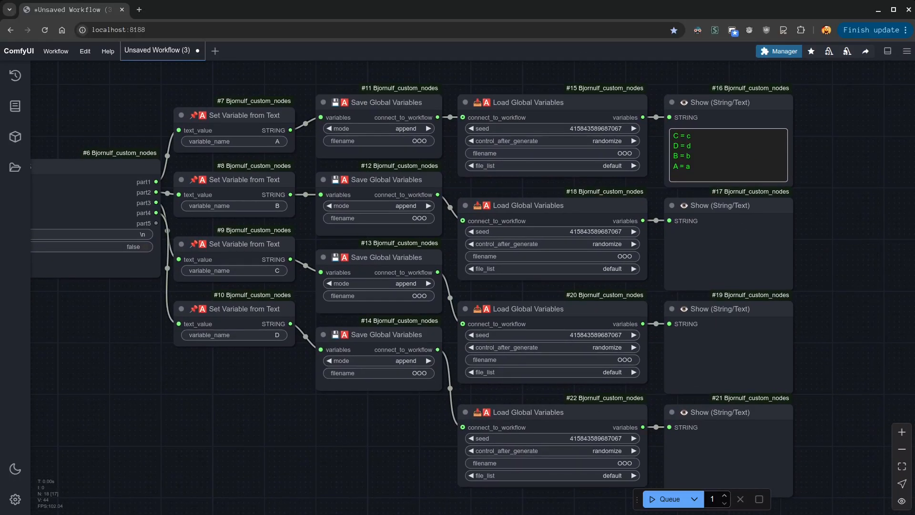
{"action": "left_click", "coordinate": [670, 499]}
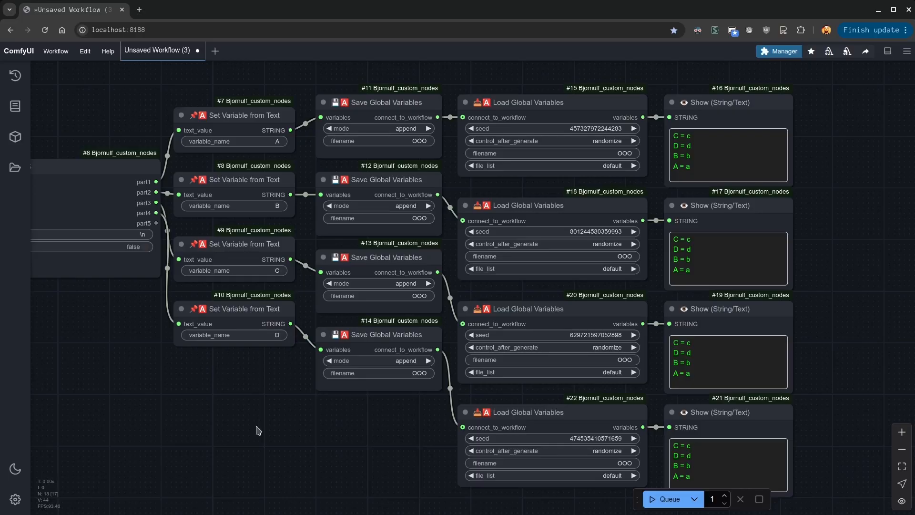
- Replace the Write Text content with four lines of XXXXX and run the workflow again
{"action": "left_click_drag", "start_coordinate": [258, 430], "coordinate": [625, 449]}
{"action": "left_click_drag", "start_coordinate": [231, 247], "coordinate": [161, 214]}
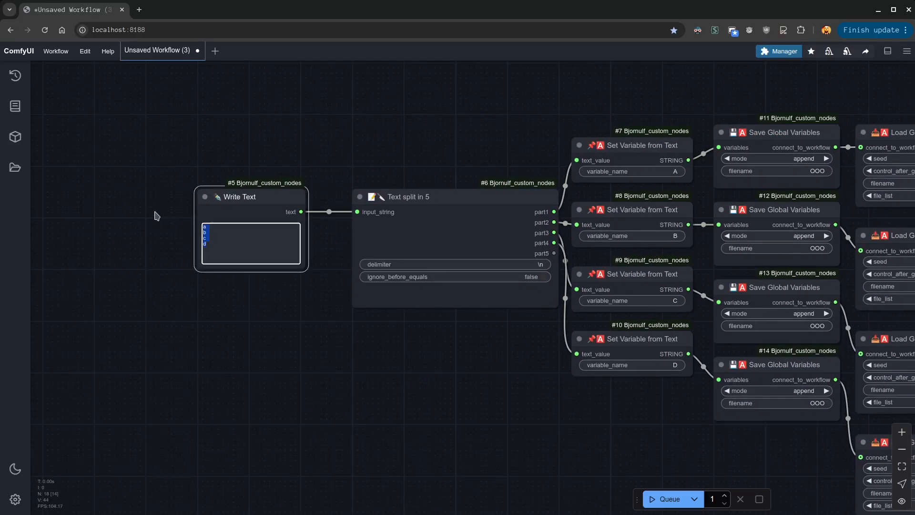
{"action": "type", "text": "XXXXX"}
{"action": "key", "text": "shift+Home"}
{"action": "key", "text": "ctrl+x"}
{"action": "key", "text": "ctrl+v"}
{"action": "key", "text": "Return"}
{"action": "key", "text": "ctrl+v"}
{"action": "key", "text": "Return"}
{"action": "key", "text": "ctrl+v"}
{"action": "key", "text": "Return"}
{"action": "left_click", "coordinate": [286, 393]}
{"action": "left_click_drag", "start_coordinate": [477, 404], "coordinate": [72, 360]}
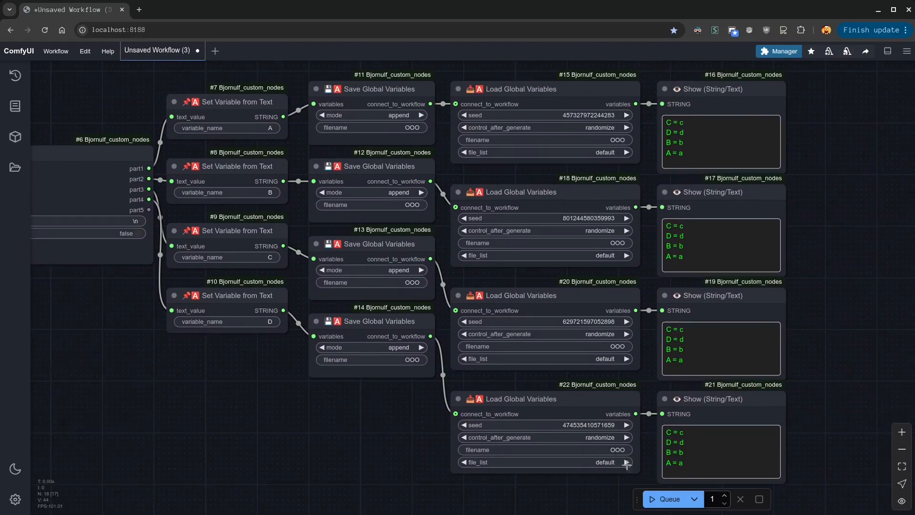
{"action": "left_click", "coordinate": [660, 501]}
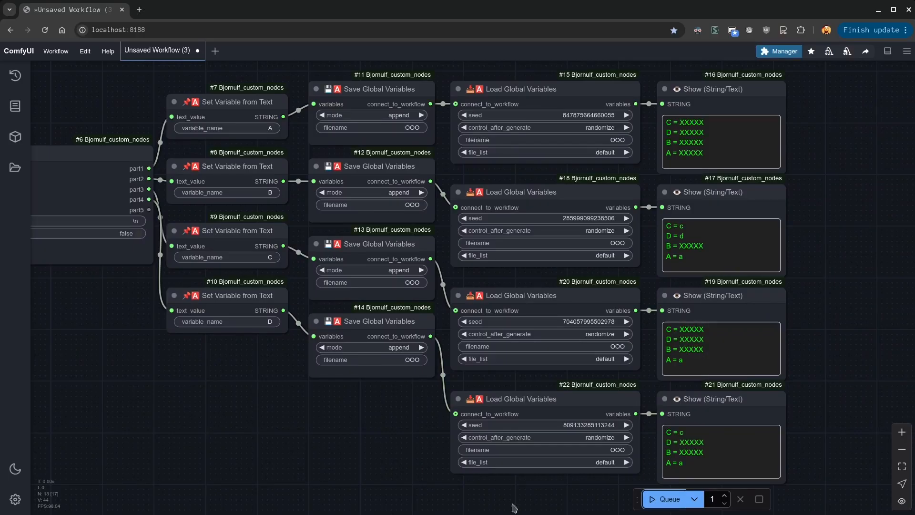
- Delete the three lower save, load and show branches and reposition the remaining Save, Load and Show nodes in a row
{"action": "left_click_drag", "start_coordinate": [849, 198], "coordinate": [369, 454]}
{"action": "key", "text": "Delete"}
{"action": "left_click_drag", "start_coordinate": [402, 83], "coordinate": [441, 197]}
{"action": "left_click_drag", "start_coordinate": [524, 89], "coordinate": [564, 192]}
{"action": "left_click_drag", "start_coordinate": [662, 81], "coordinate": [710, 196]}
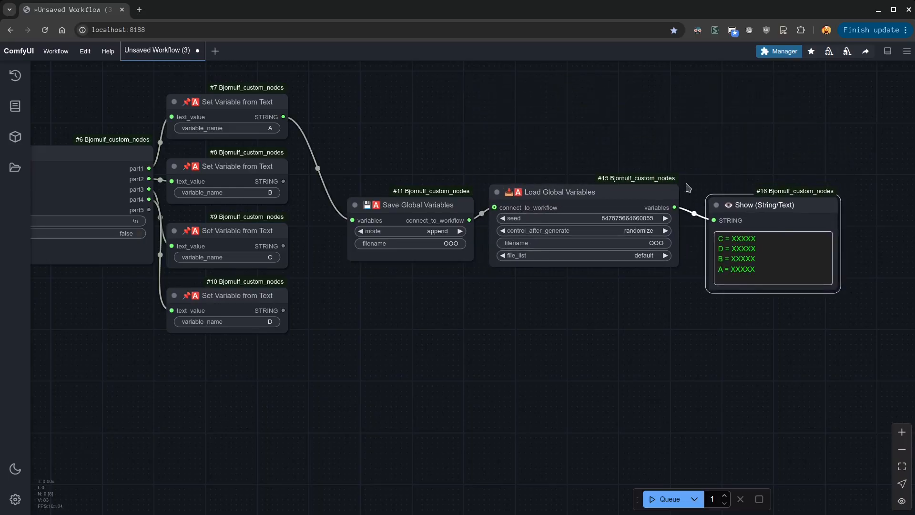
- Add a Combine (Texts) node beside the Set Variable from Text nodes and set number_of_inputs to 4
{"action": "left_click_drag", "start_coordinate": [446, 170], "coordinate": [646, 241]}
{"action": "scroll", "coordinate": [595, 224], "scroll_direction": "up", "scroll_amount": 1}
{"action": "left_click_drag", "start_coordinate": [566, 220], "coordinate": [470, 176]}
{"action": "left_click", "coordinate": [470, 175]}
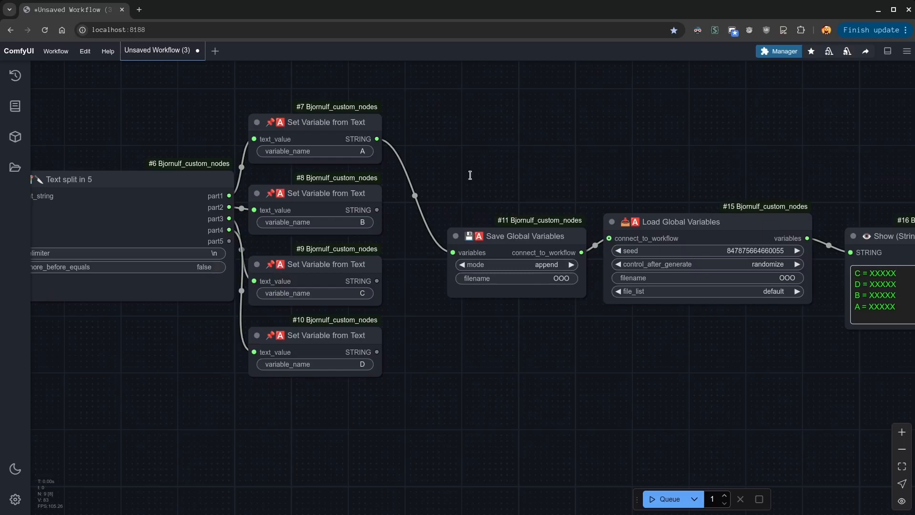
{"action": "double_click", "coordinate": [470, 175]}
{"action": "type", "text": "combine te"}
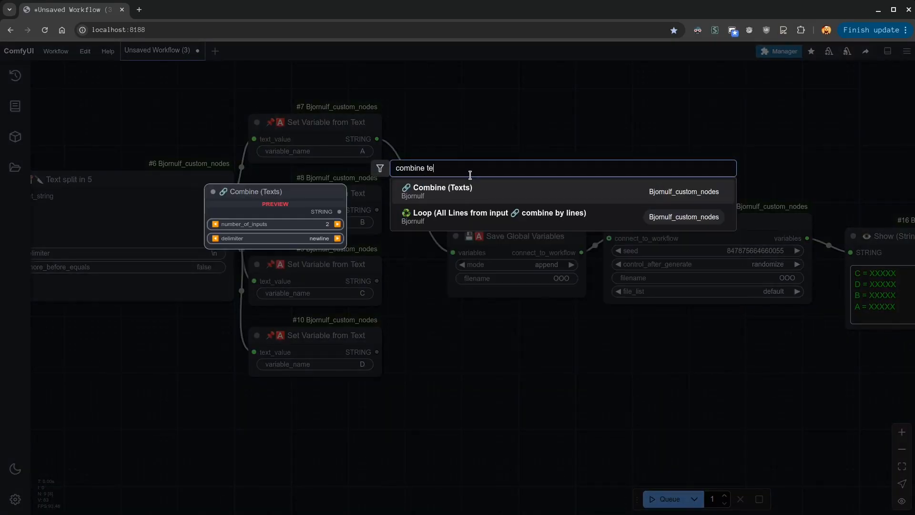
{"action": "key", "text": "Return"}
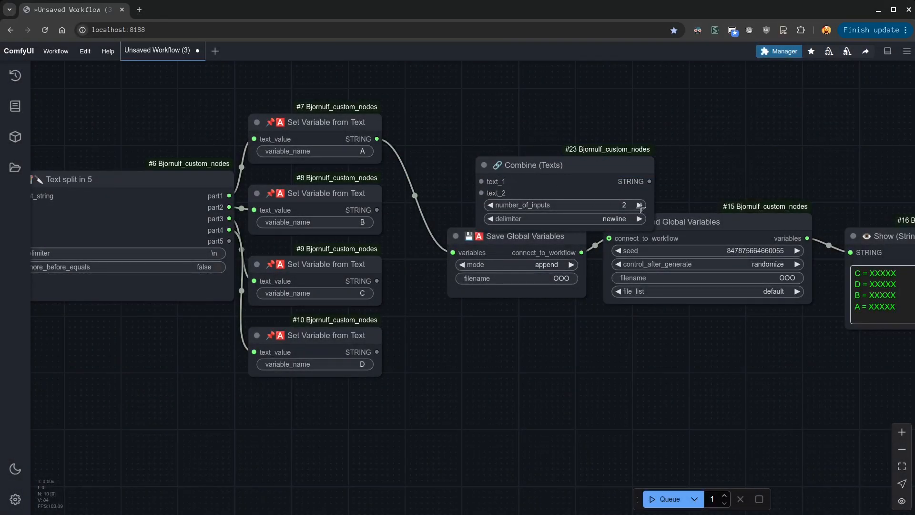
{"action": "left_click", "coordinate": [640, 206]}
{"action": "left_click", "coordinate": [639, 216]}
- Move Save Global Variables aside and connect the A, B, C and D variable outputs to text_1 through text_4 of Combine (Texts)
{"action": "left_click_drag", "start_coordinate": [505, 236], "coordinate": [775, 151]}
{"action": "left_click_drag", "start_coordinate": [480, 181], "coordinate": [376, 139]}
{"action": "left_click_drag", "start_coordinate": [377, 210], "coordinate": [481, 193]}
{"action": "left_click_drag", "start_coordinate": [376, 280], "coordinate": [481, 203]}
{"action": "left_click_drag", "start_coordinate": [376, 352], "coordinate": [480, 215]}
- Connect the Combine (Texts) output to the variables input of Save Global Variables, and arrange Save above Load with Show beside Load
{"action": "left_click_drag", "start_coordinate": [524, 165], "coordinate": [453, 222]}
{"action": "left_click_drag", "start_coordinate": [641, 230], "coordinate": [641, 387]}
{"action": "left_click_drag", "start_coordinate": [748, 167], "coordinate": [646, 195]}
{"action": "left_click_drag", "start_coordinate": [578, 238], "coordinate": [624, 198]}
{"action": "left_click_drag", "start_coordinate": [675, 380], "coordinate": [689, 267]}
{"action": "left_click_drag", "start_coordinate": [801, 137], "coordinate": [605, 99]}
{"action": "left_click_drag", "start_coordinate": [698, 204], "coordinate": [695, 233]}
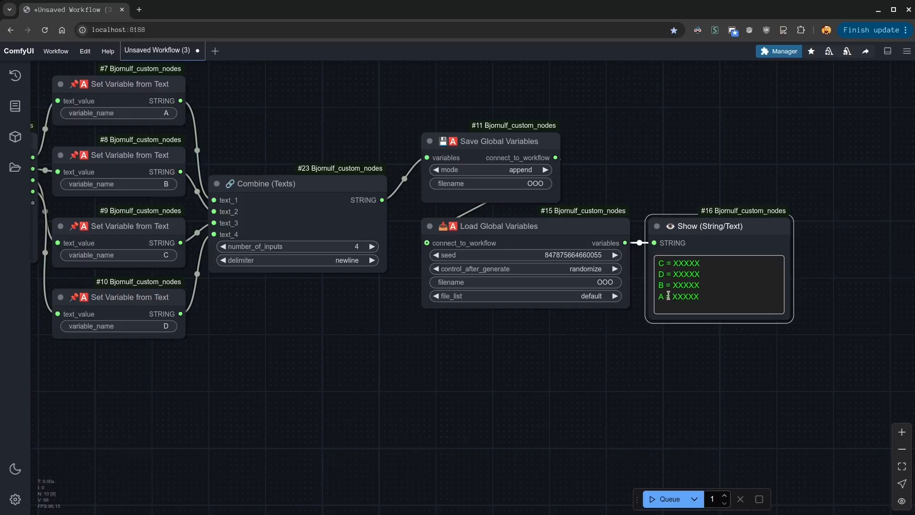
- Replace the Write Text content with four lines reading new
{"action": "scroll", "coordinate": [372, 436], "scroll_direction": "down", "scroll_amount": 4}
{"action": "left_click_drag", "start_coordinate": [372, 436], "coordinate": [667, 421]}
{"action": "left_click", "coordinate": [198, 253]}
{"action": "key", "text": "ctrl+a"}
{"action": "scroll", "coordinate": [178, 274], "scroll_direction": "up", "scroll_amount": 12}
{"action": "type", "text": "new"}
{"action": "key", "text": "Return"}
{"action": "type", "text": "new"}
{"action": "key", "text": "Return"}
{"action": "type", "text": "new"}
{"action": "key", "text": "Return"}
{"action": "type", "text": "new"}
{"action": "left_click", "coordinate": [269, 424]}
- Align Combine (Texts) with Save Global Variables, stack Load and Show beneath Save, and run the workflow
{"action": "scroll", "coordinate": [313, 406], "scroll_direction": "down", "scroll_amount": 7}
{"action": "left_click_drag", "start_coordinate": [445, 434], "coordinate": [150, 402]}
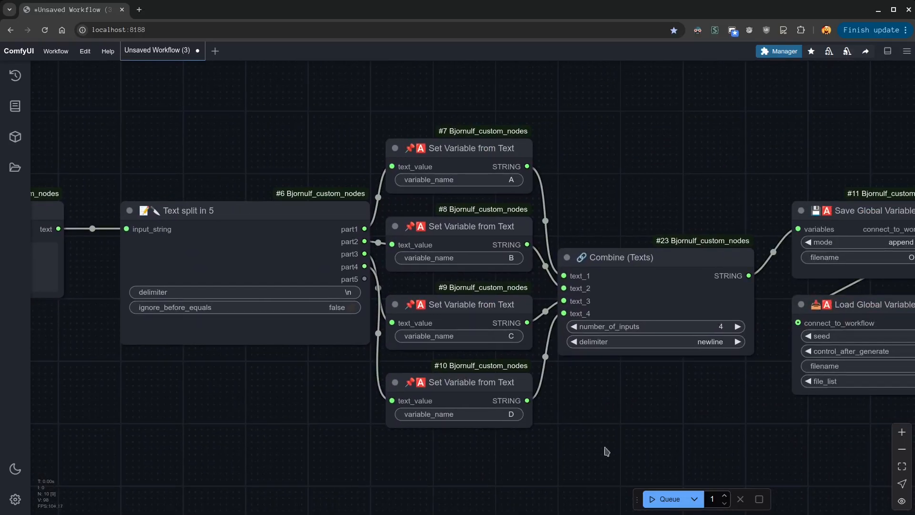
{"action": "left_click_drag", "start_coordinate": [574, 459], "coordinate": [350, 429]}
{"action": "left_click_drag", "start_coordinate": [440, 169], "coordinate": [445, 132]}
{"action": "left_click_drag", "start_coordinate": [606, 182], "coordinate": [601, 140]}
{"action": "left_click_drag", "start_coordinate": [654, 279], "coordinate": [648, 240]}
{"action": "left_click_drag", "start_coordinate": [858, 275], "coordinate": [606, 336]}
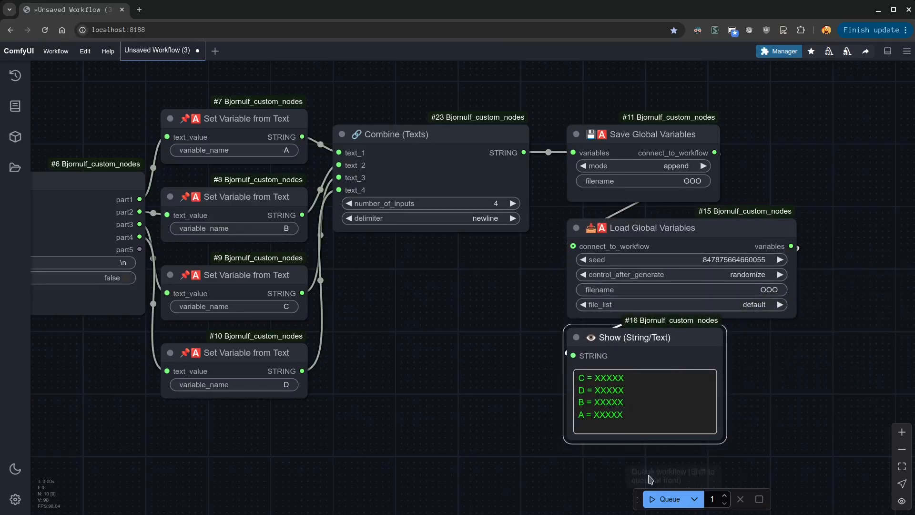
{"action": "left_click", "coordinate": [668, 498]}
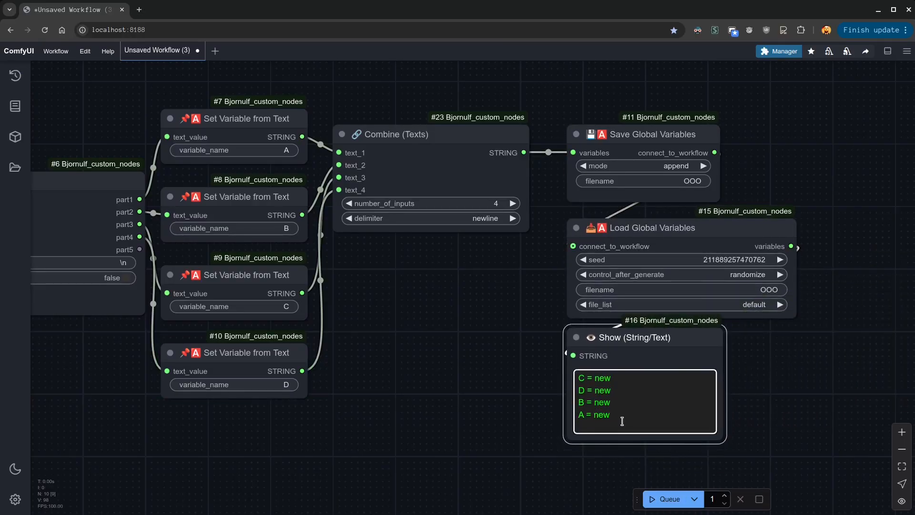
{"action": "left_click_drag", "start_coordinate": [622, 421], "coordinate": [557, 371]}
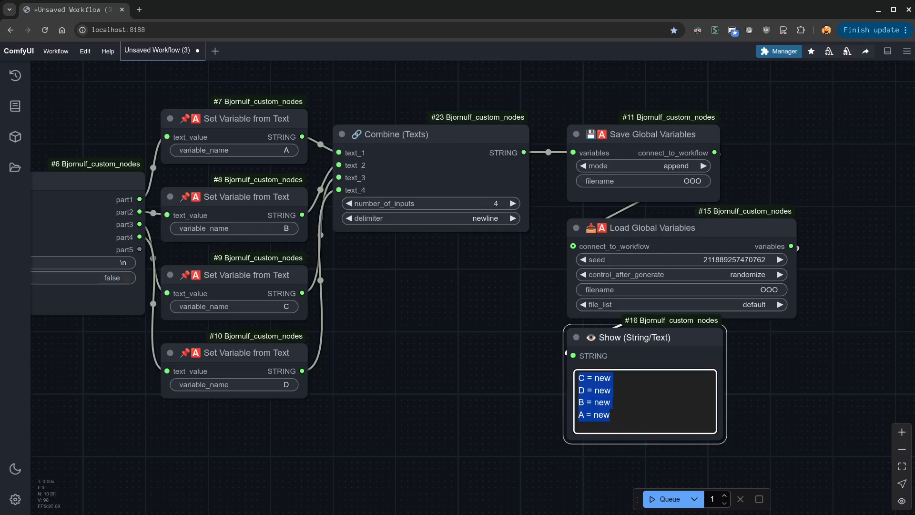